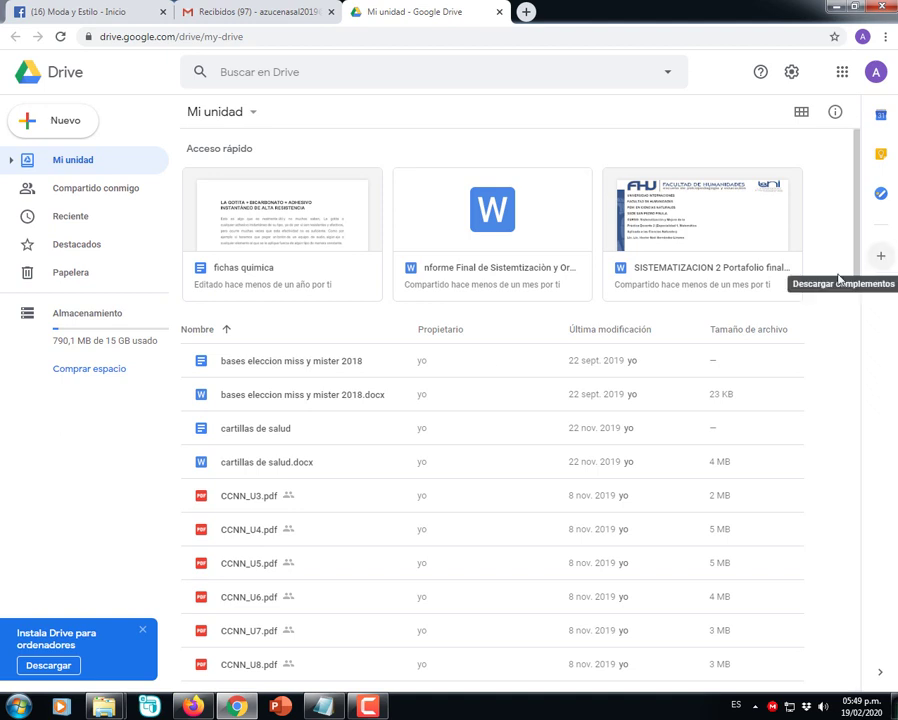
- Create a folder named 'Ciencias' at the top level of Mi unidad
drag(854, 262, 846, 321)
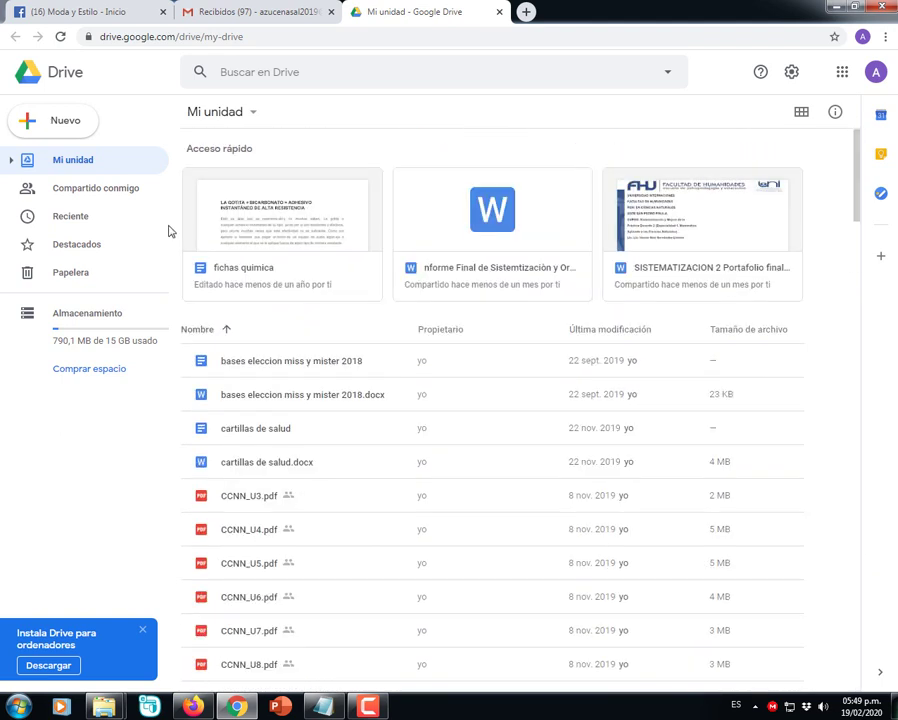
click(254, 113)
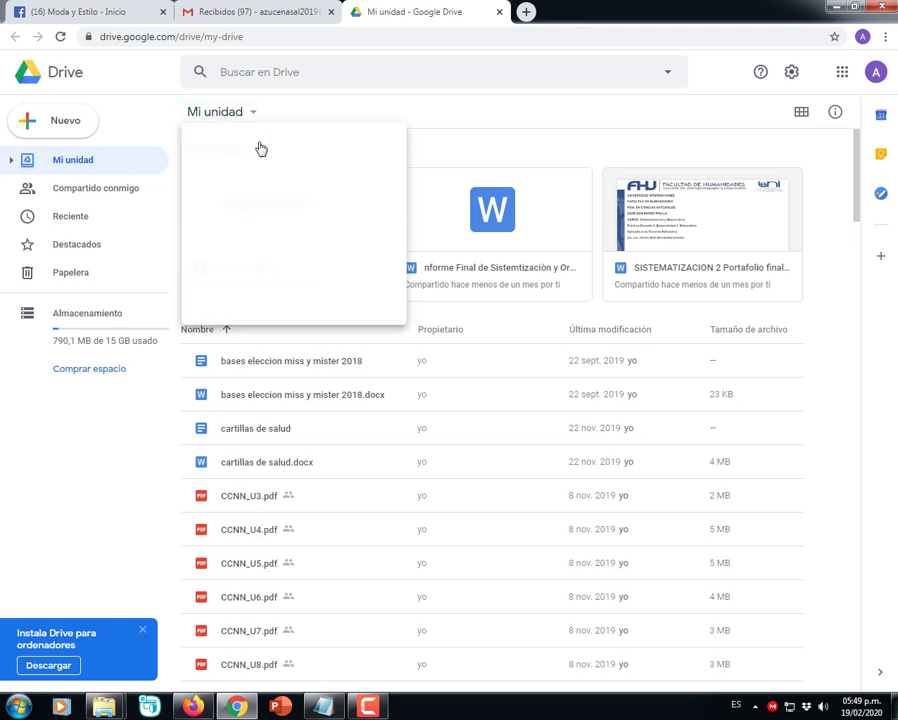
click(258, 146)
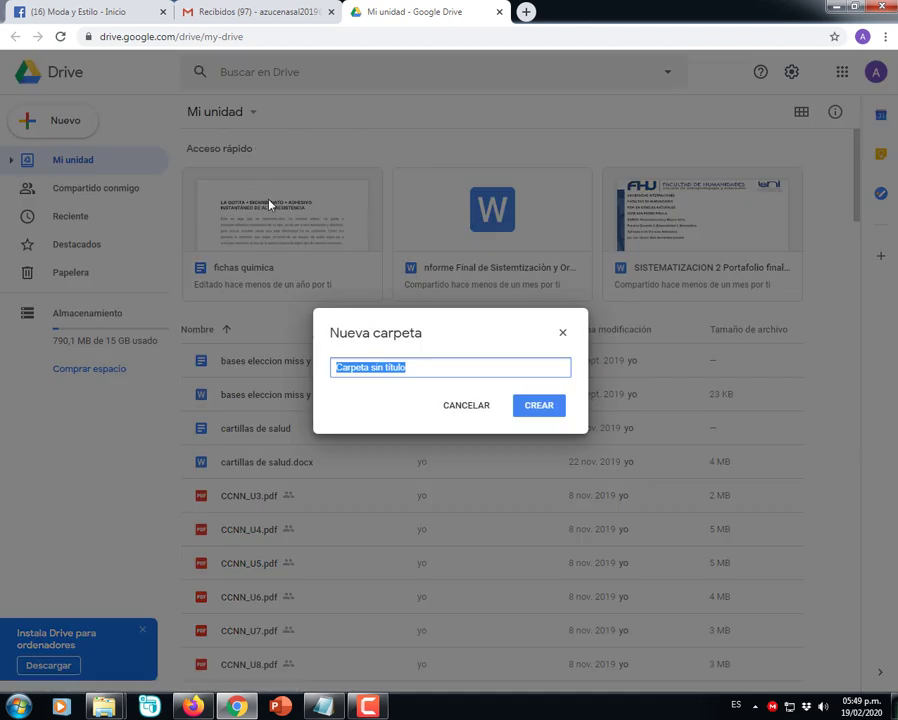
key(BackSpace)
text(Ciencias)
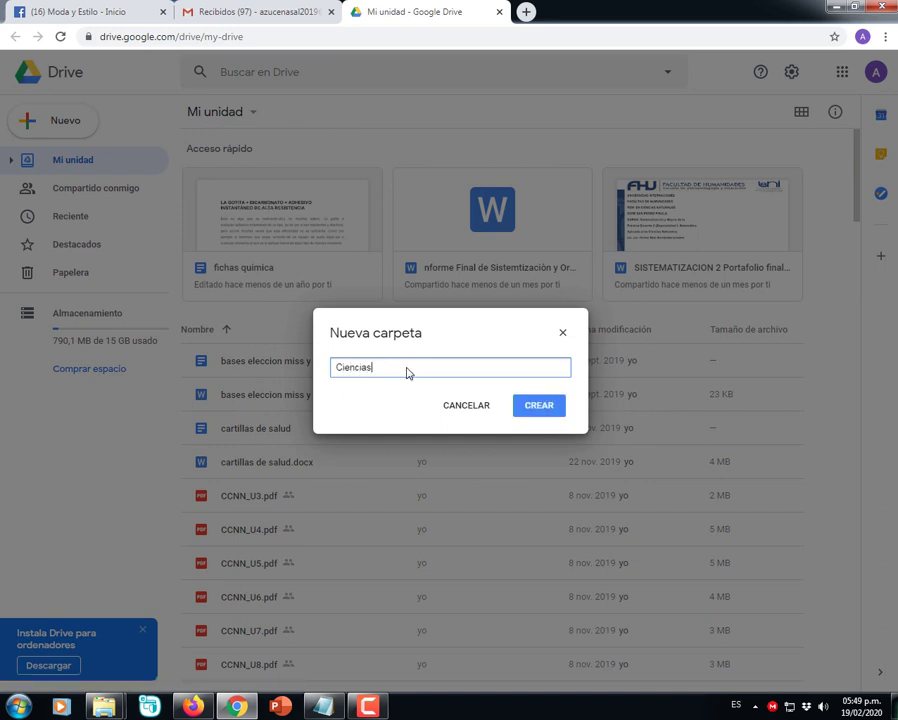
click(537, 410)
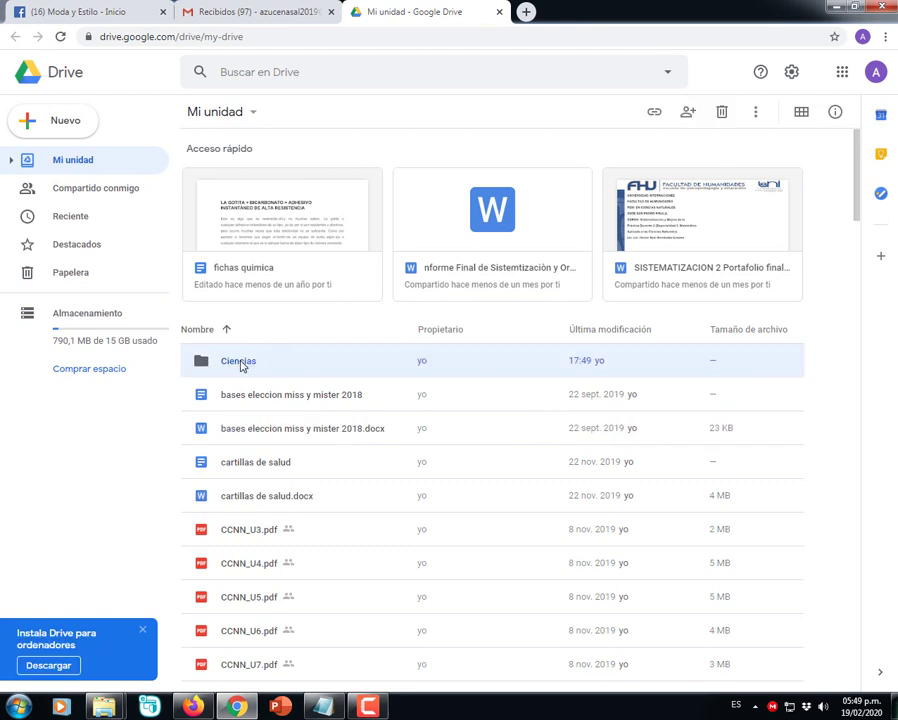
- Open Ciencias and add two subfolders, 'Primer Semestre' and 'Segundo Semestre'
double_click(240, 365)
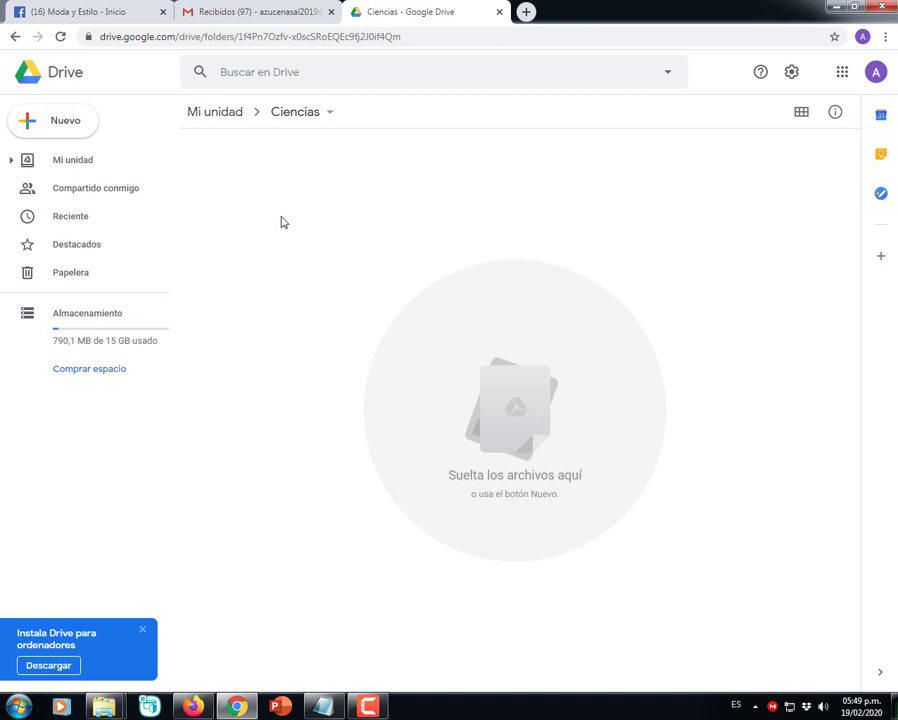
right_click(257, 191)
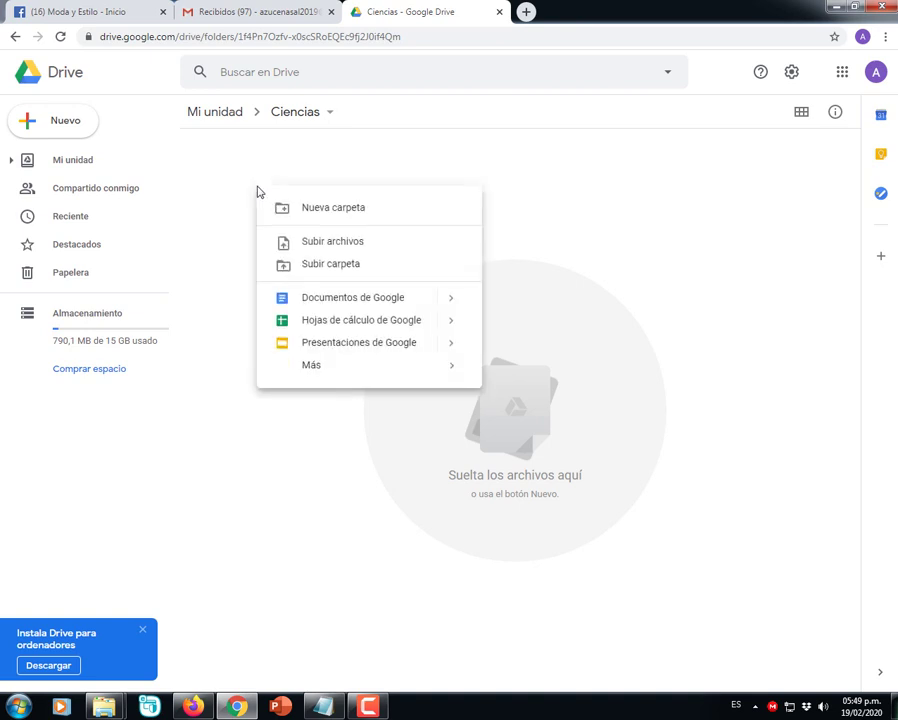
click(334, 222)
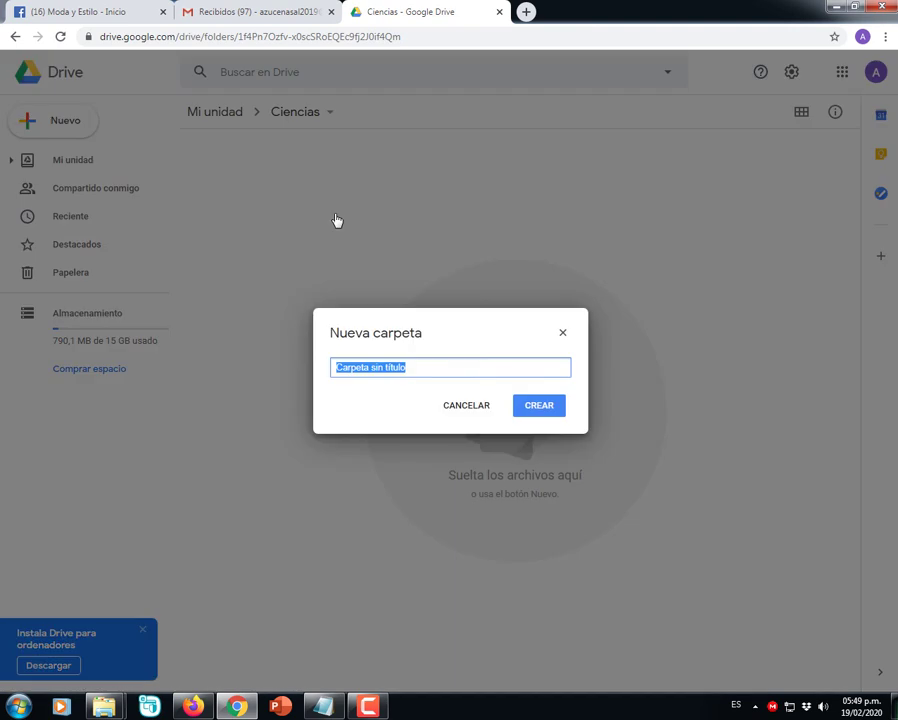
text(Primer Semestre)
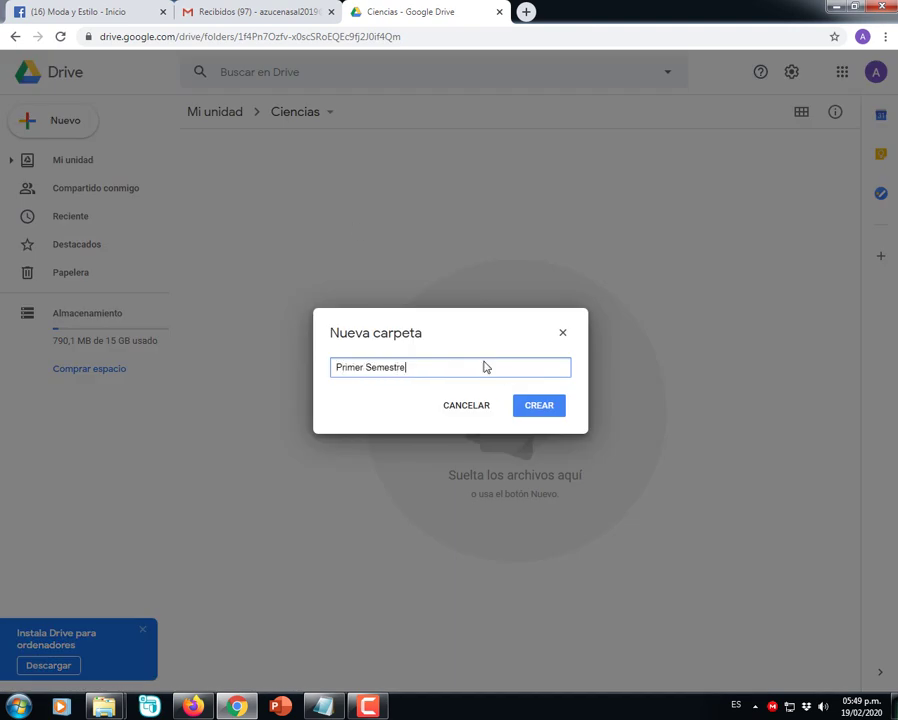
click(536, 406)
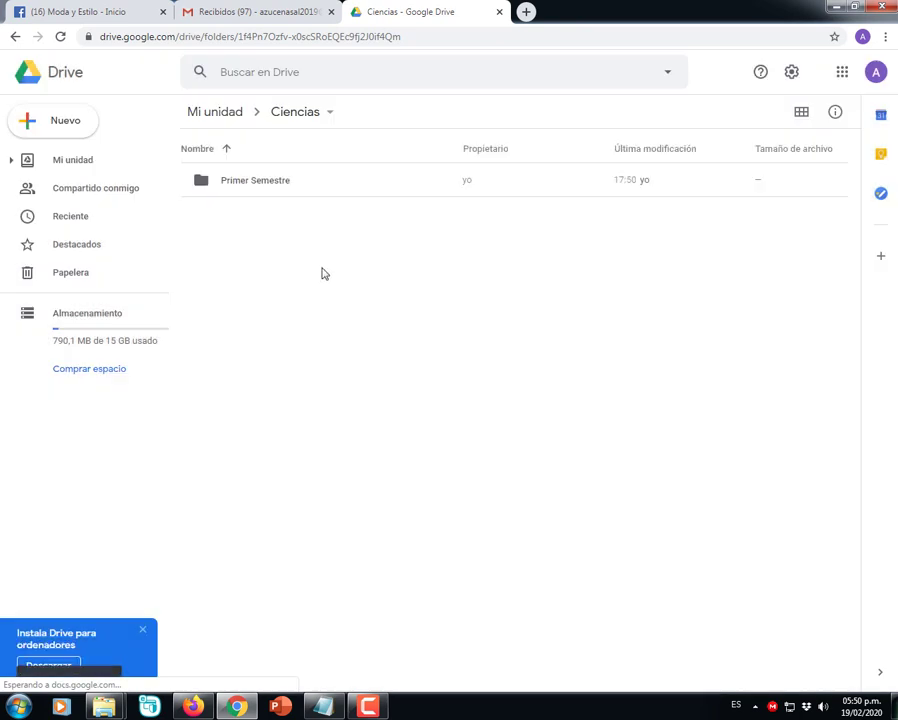
right_click(248, 233)
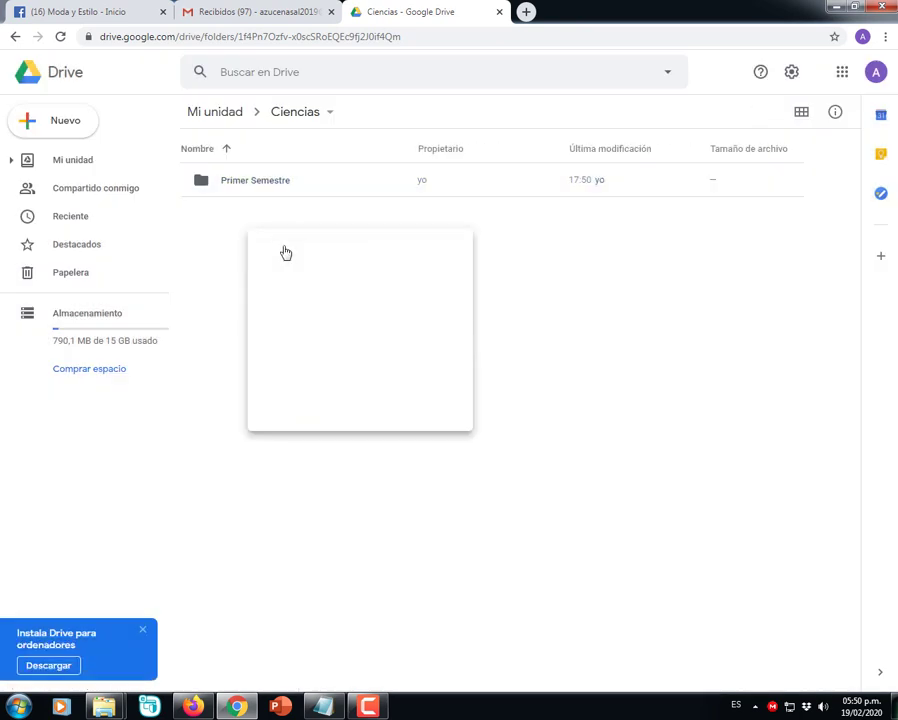
click(285, 250)
key(BackSpace)
text(Segundo)
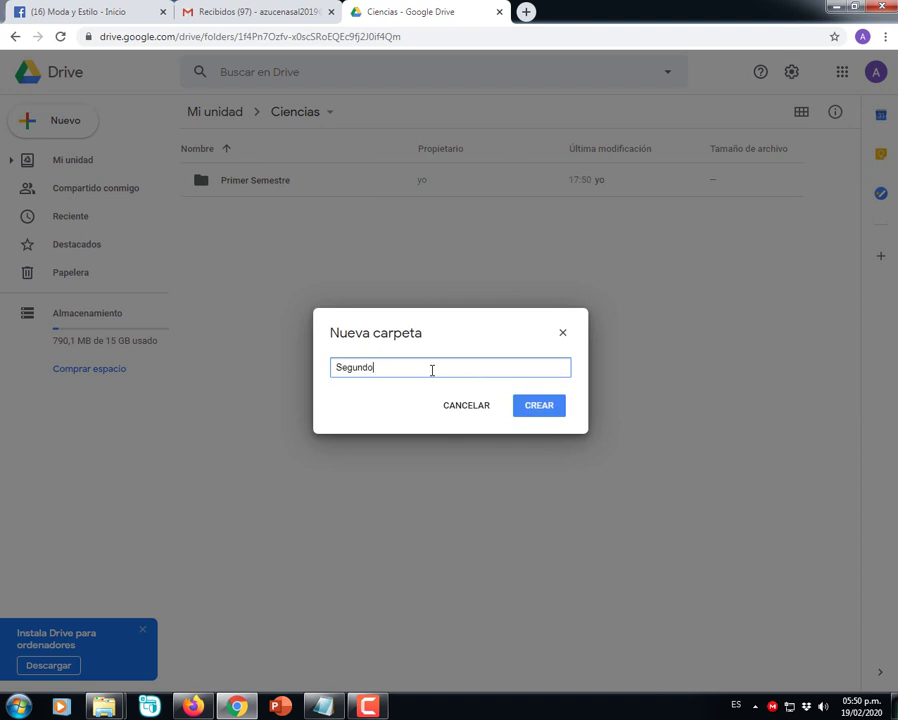
text( Semestre)
click(539, 406)
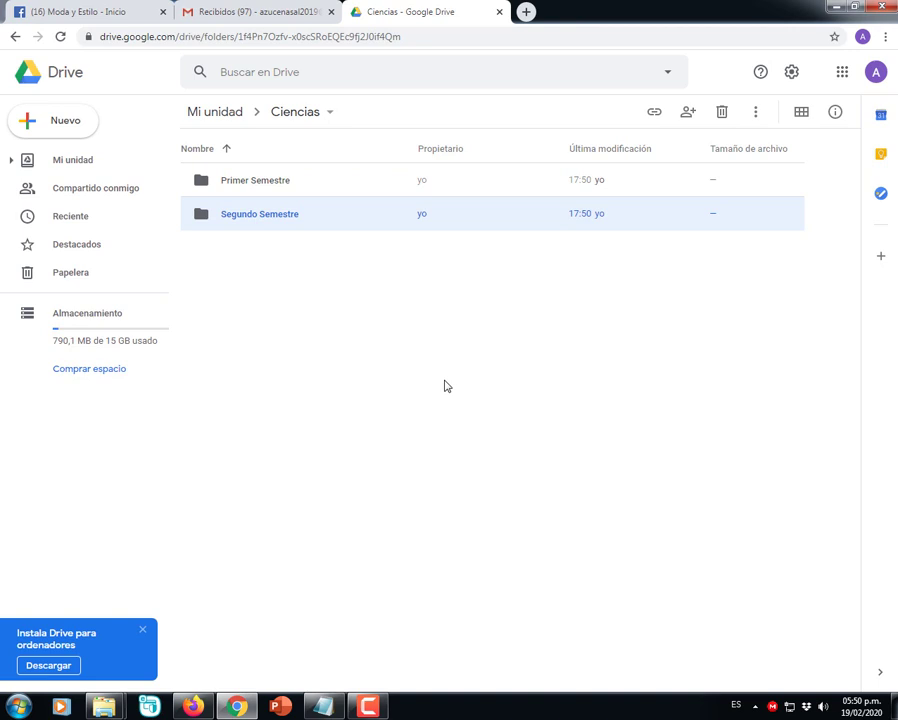
- Open Primer Semestre and create 'Hojas de trabajo' and 'Proyectos' folders inside it
double_click(272, 187)
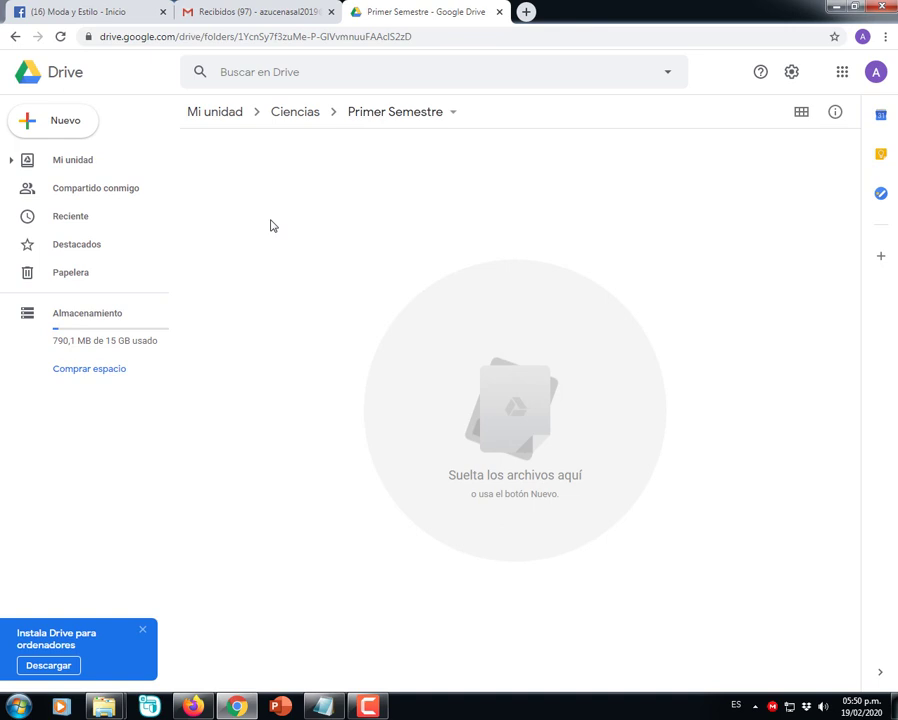
right_click(270, 226)
click(336, 244)
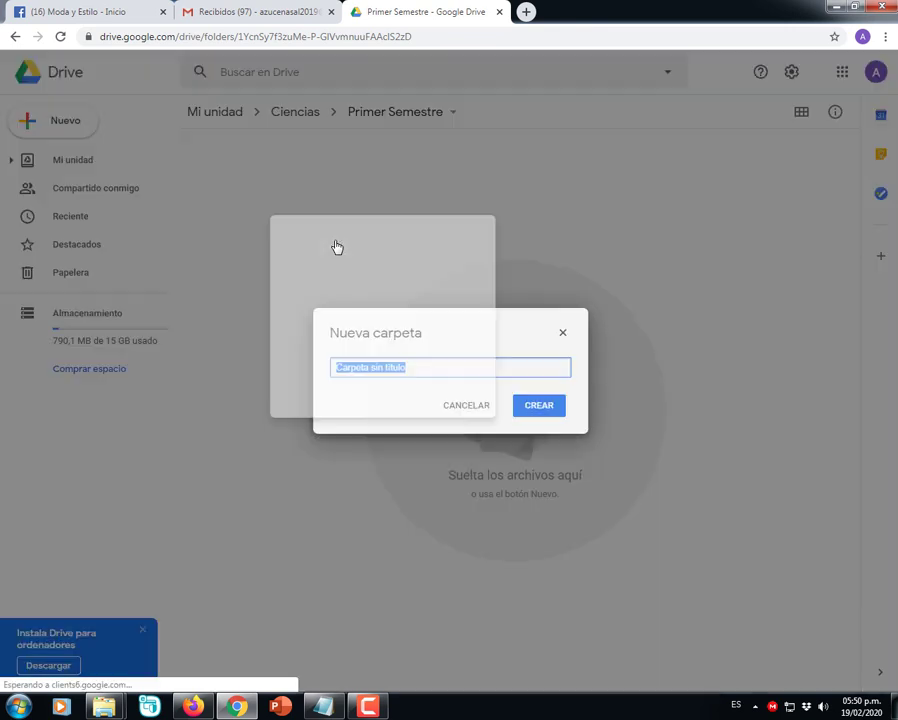
text(Hojas de trabajo)
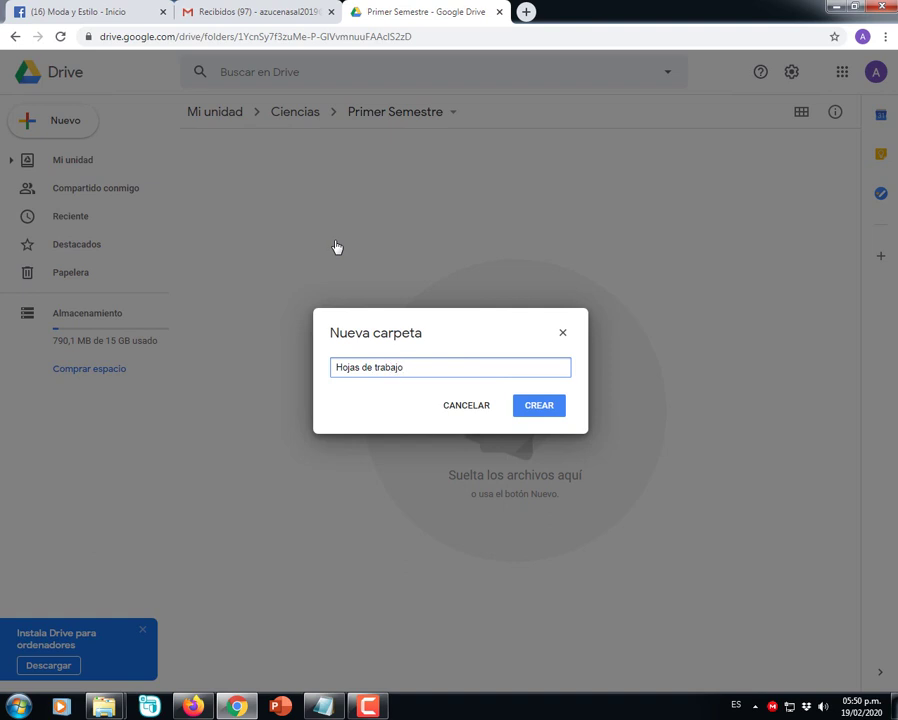
click(539, 407)
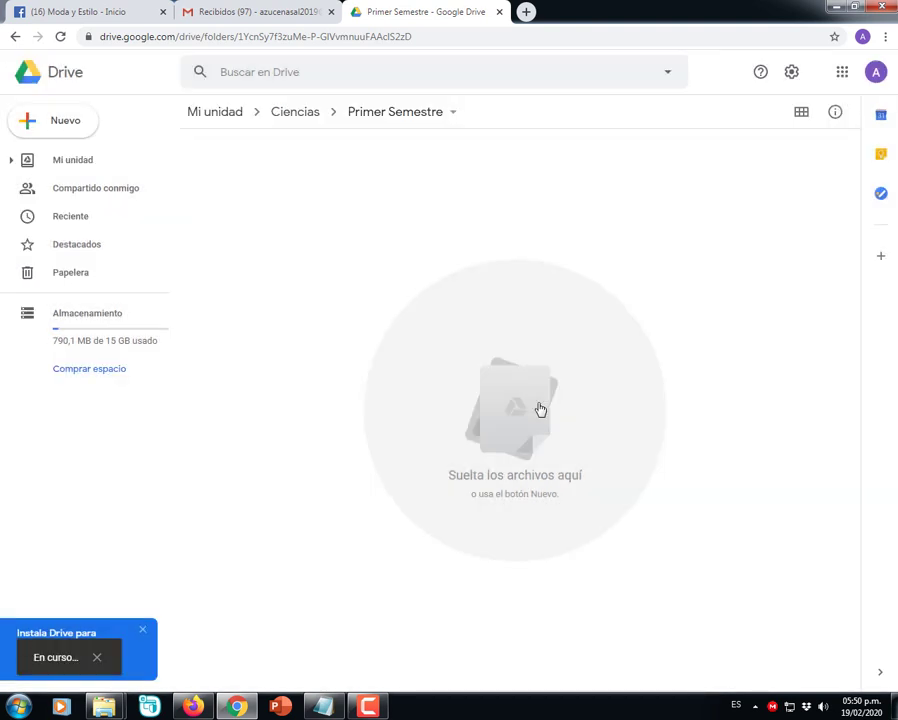
click(254, 256)
right_click(254, 256)
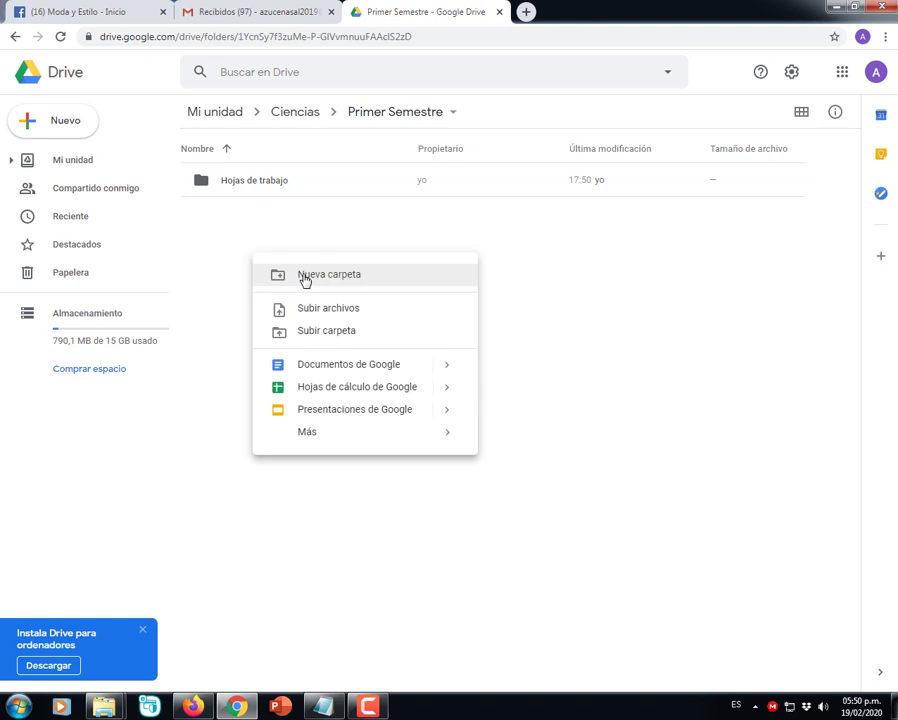
click(305, 275)
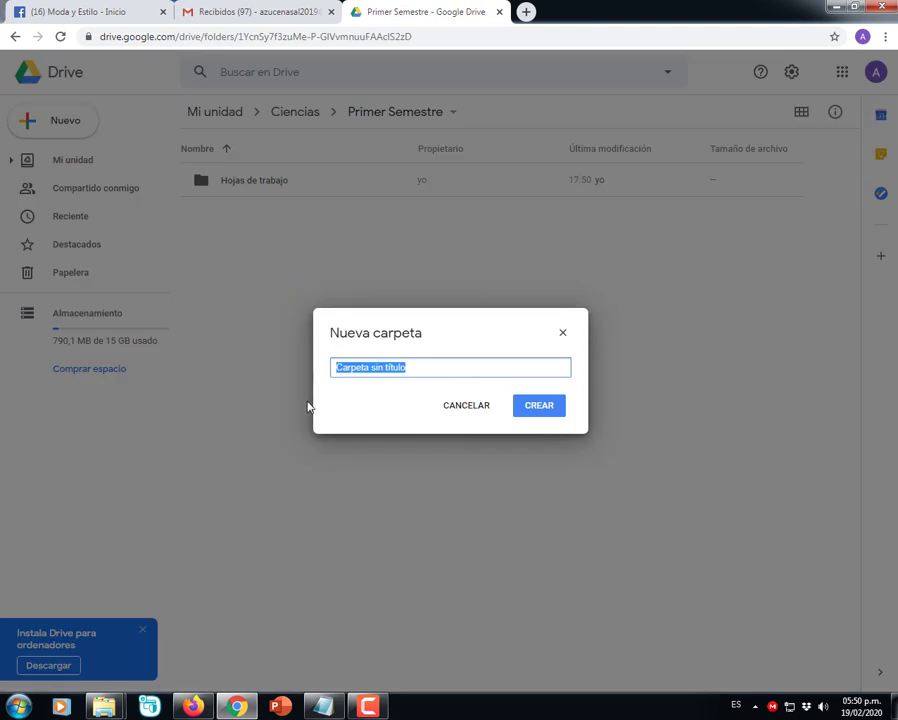
text(Proyectos)
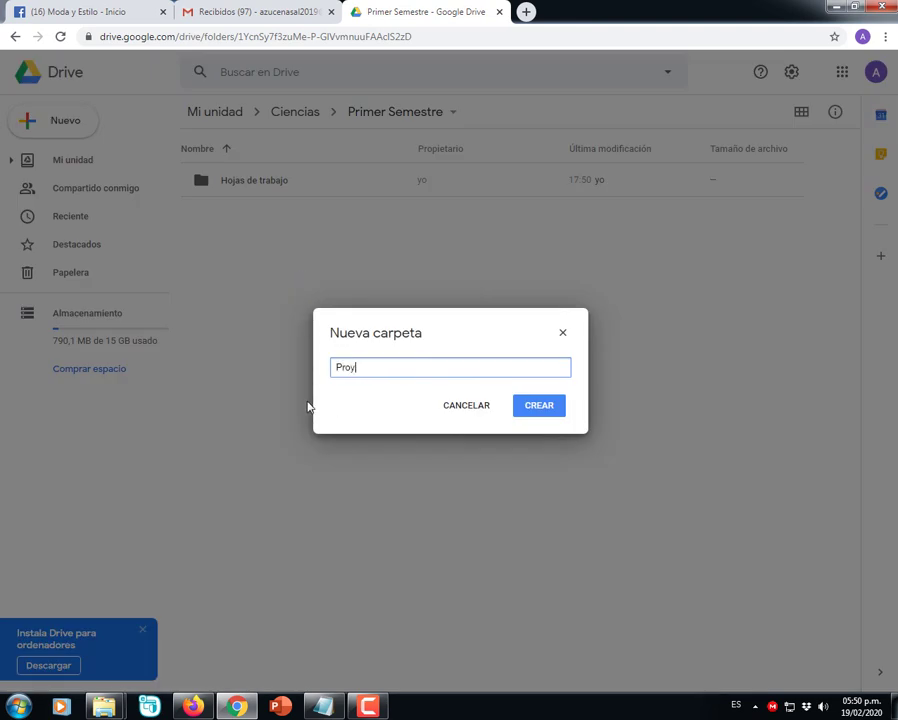
click(542, 411)
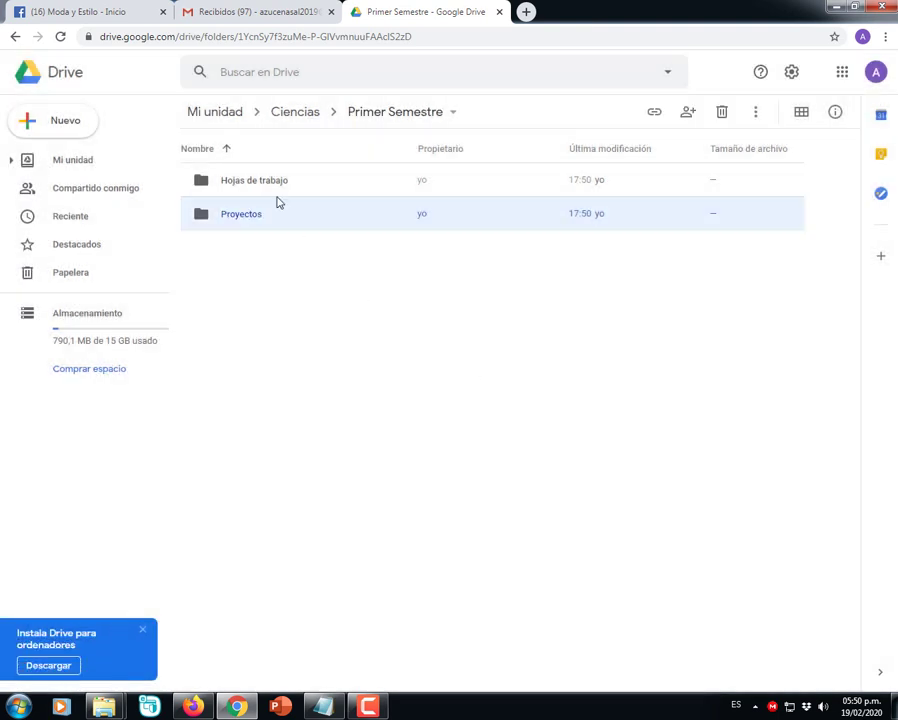
- Rename the 'Hojas de trabajo' folder in Primer Semestre to 'Hojas de trabajos'
click(269, 187)
right_click(270, 187)
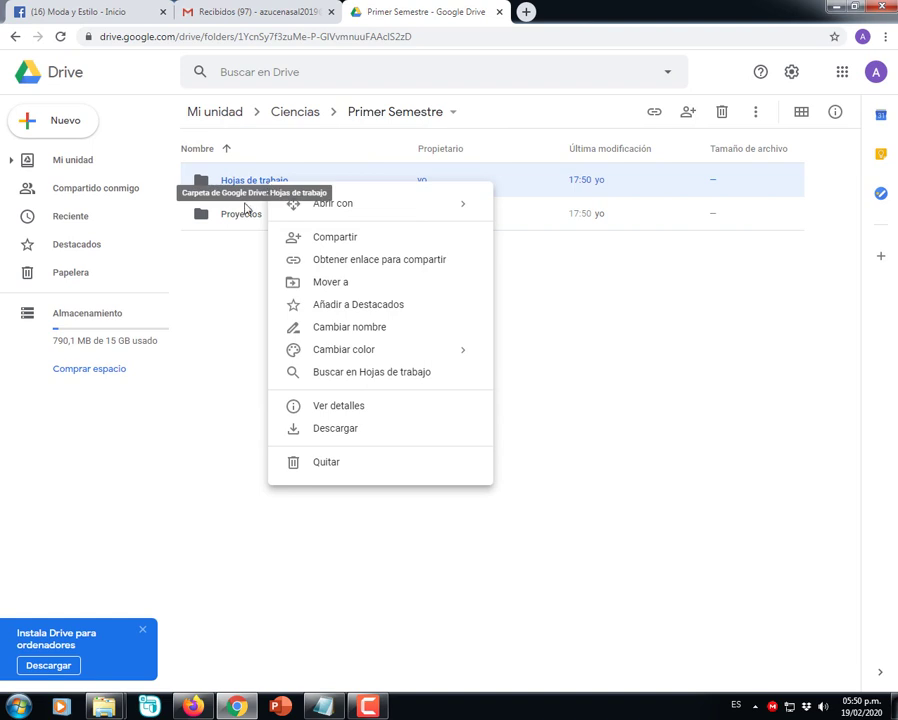
click(342, 334)
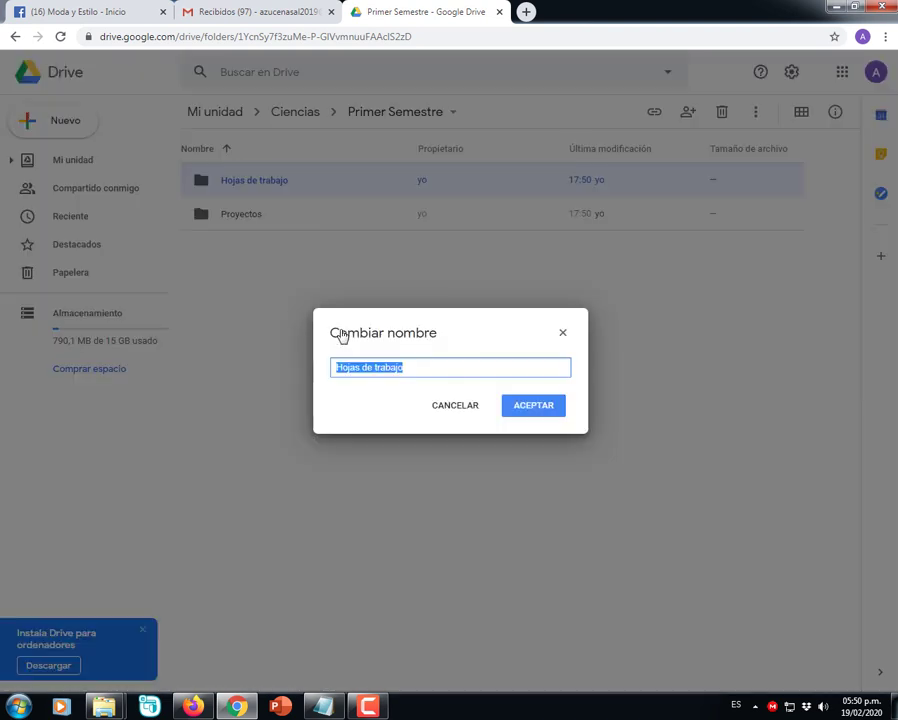
key(End)
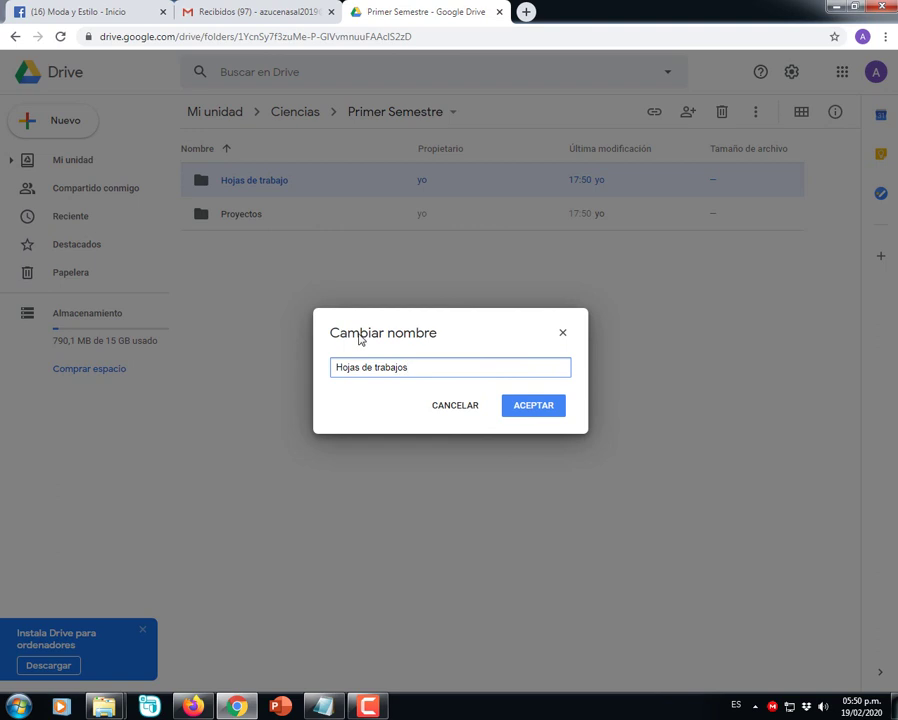
click(546, 407)
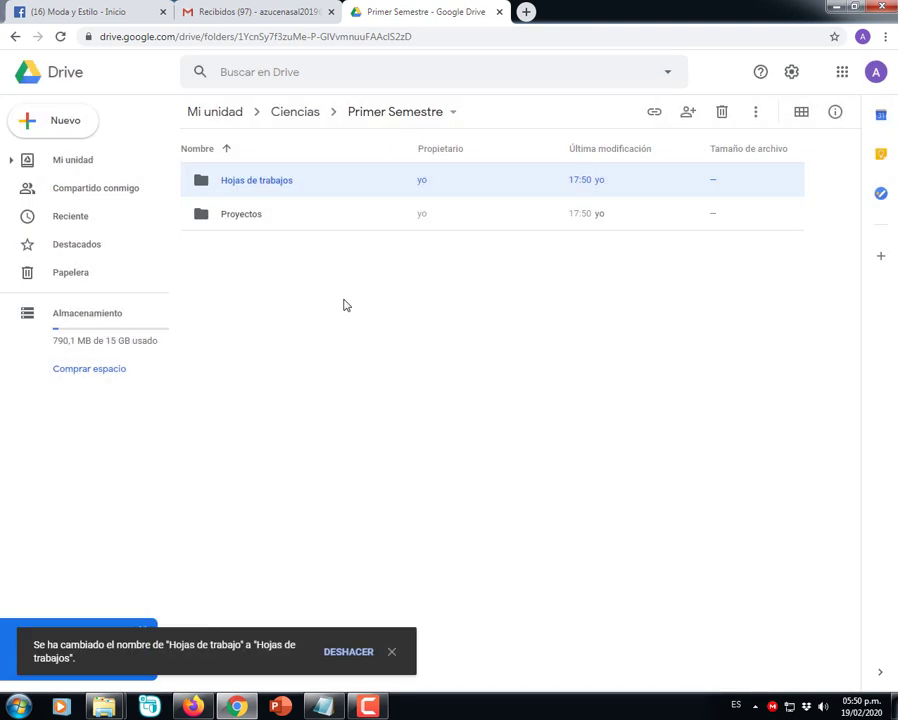
- Add a third folder named 'Evaluaciones' to Primer Semestre
right_click(311, 288)
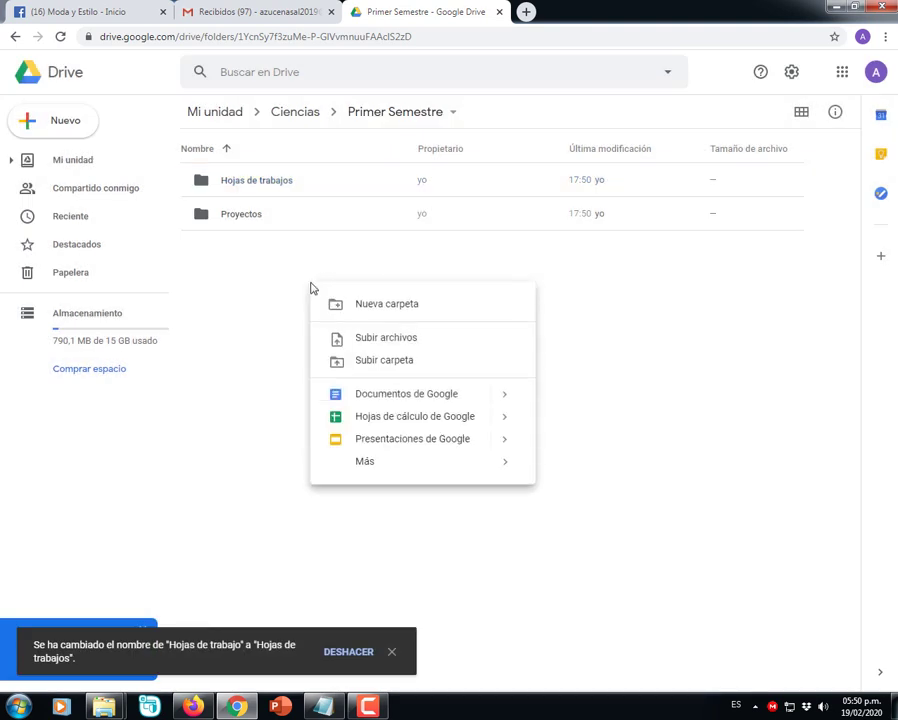
click(364, 305)
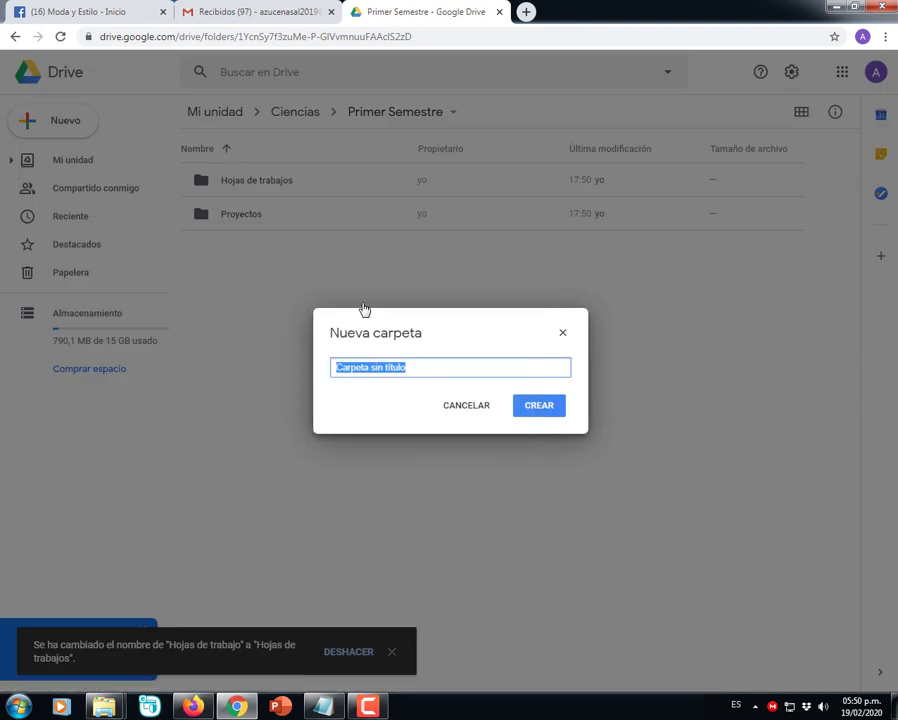
text(Evaluaciobn)
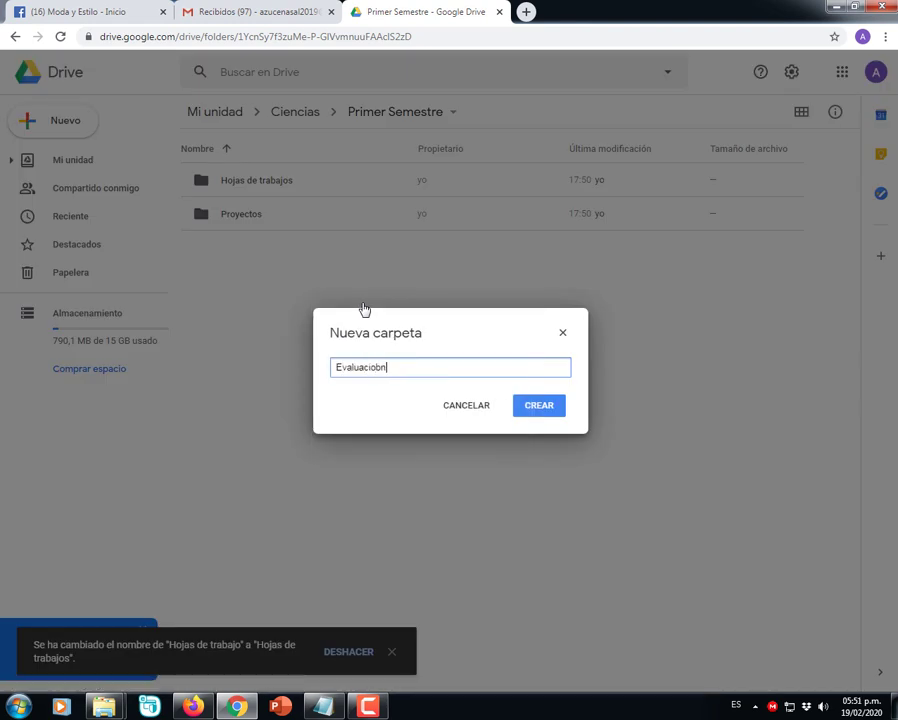
key(BackSpace)
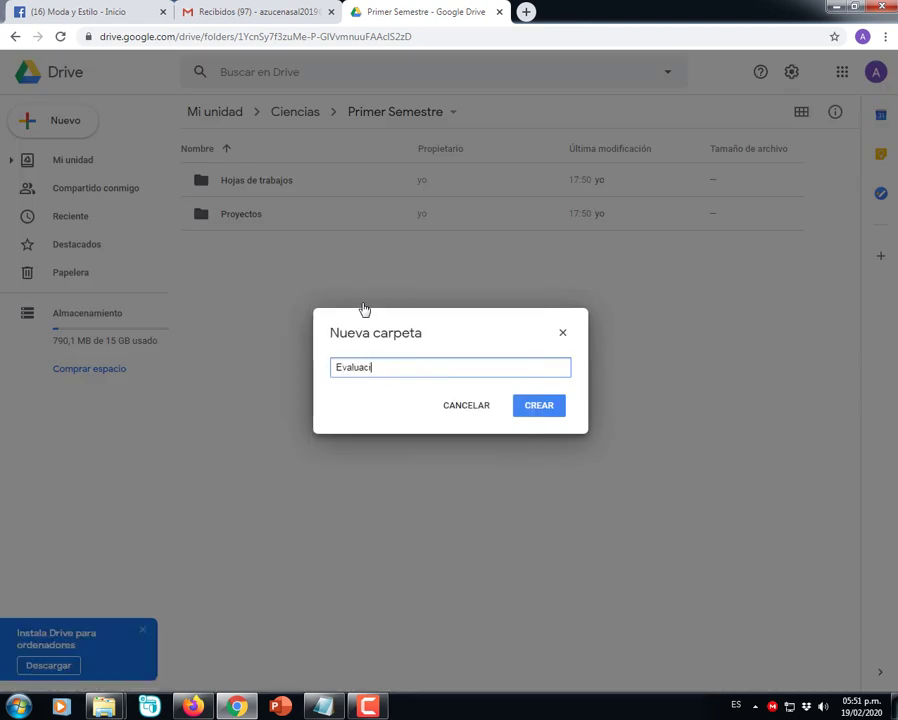
text(ones)
click(545, 410)
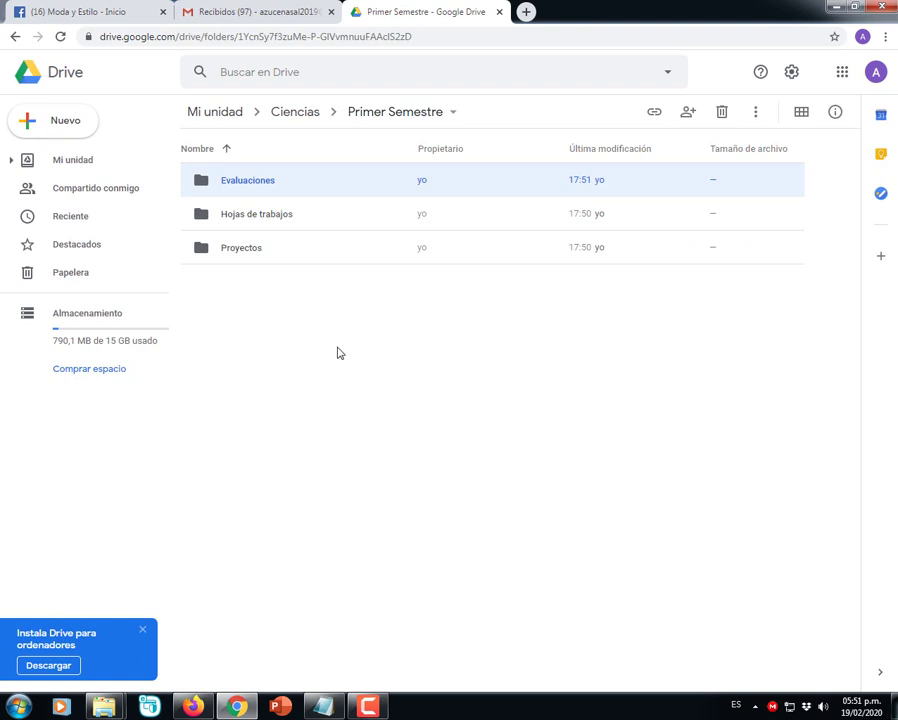
drag(281, 326, 237, 185)
right_click(234, 184)
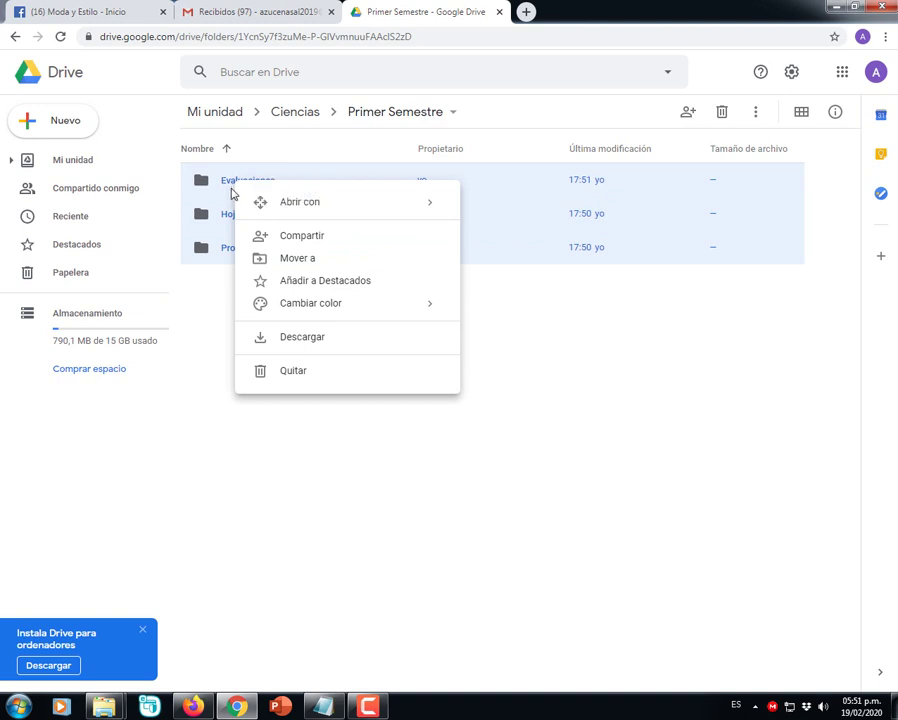
click(318, 401)
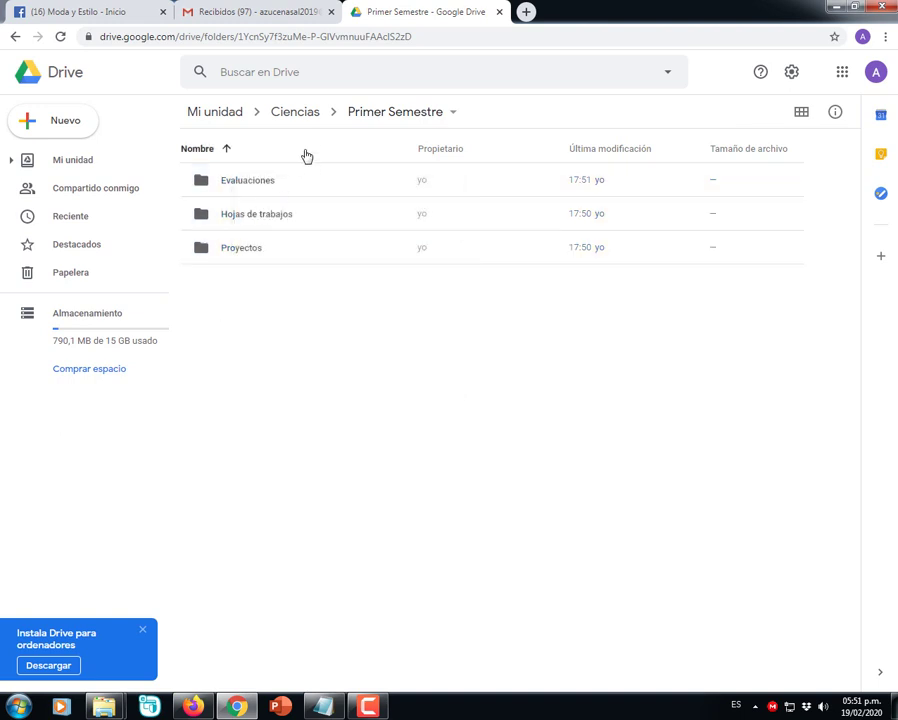
- Go back to Ciencias, open Segundo Semestre, and create a 'Hojas de trabajos' folder there
click(295, 118)
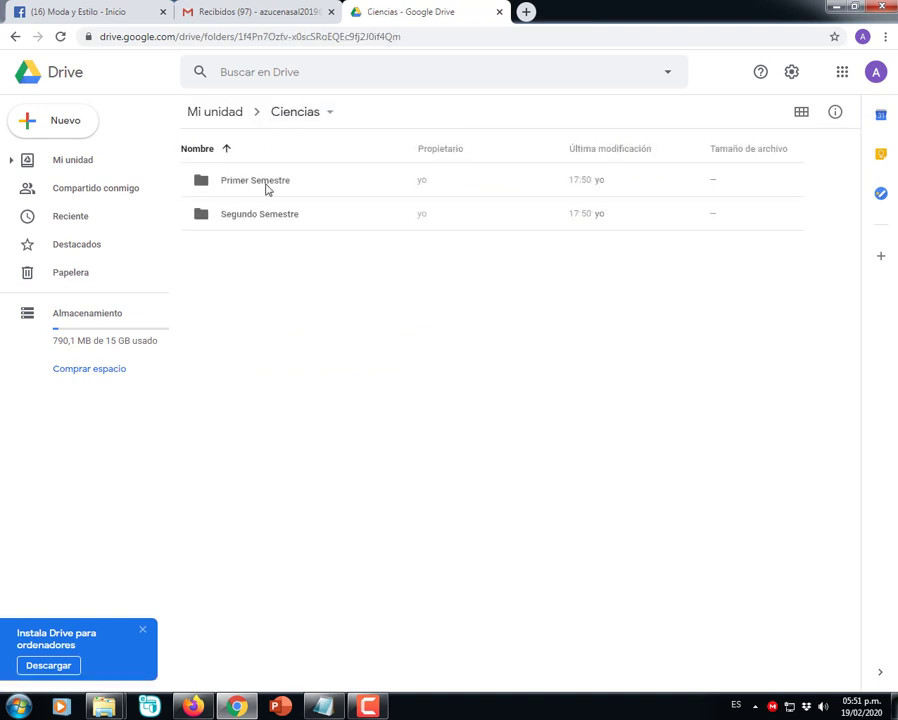
click(266, 216)
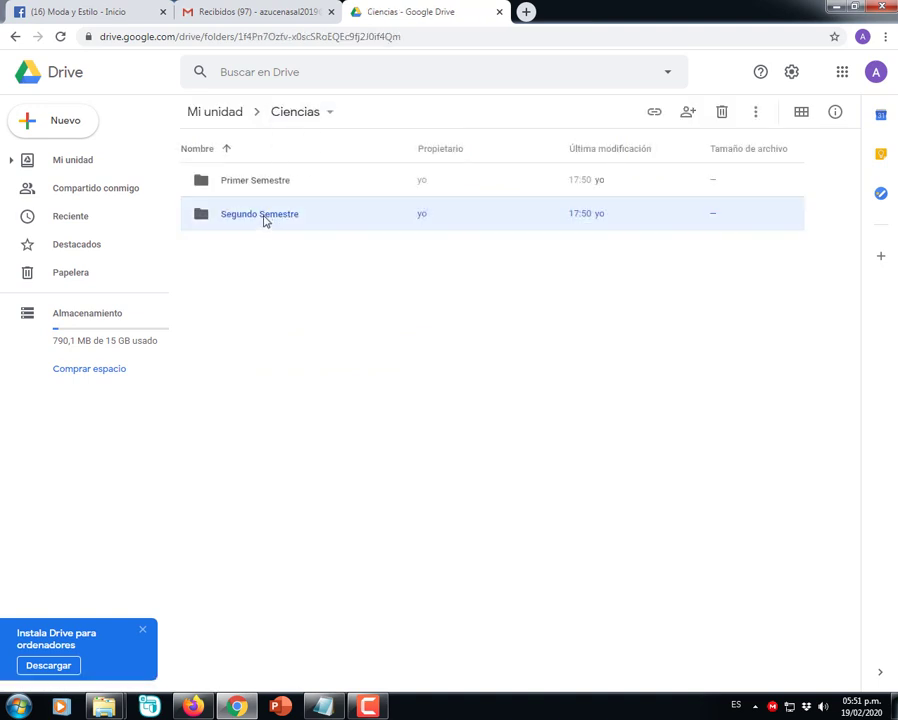
double_click(265, 217)
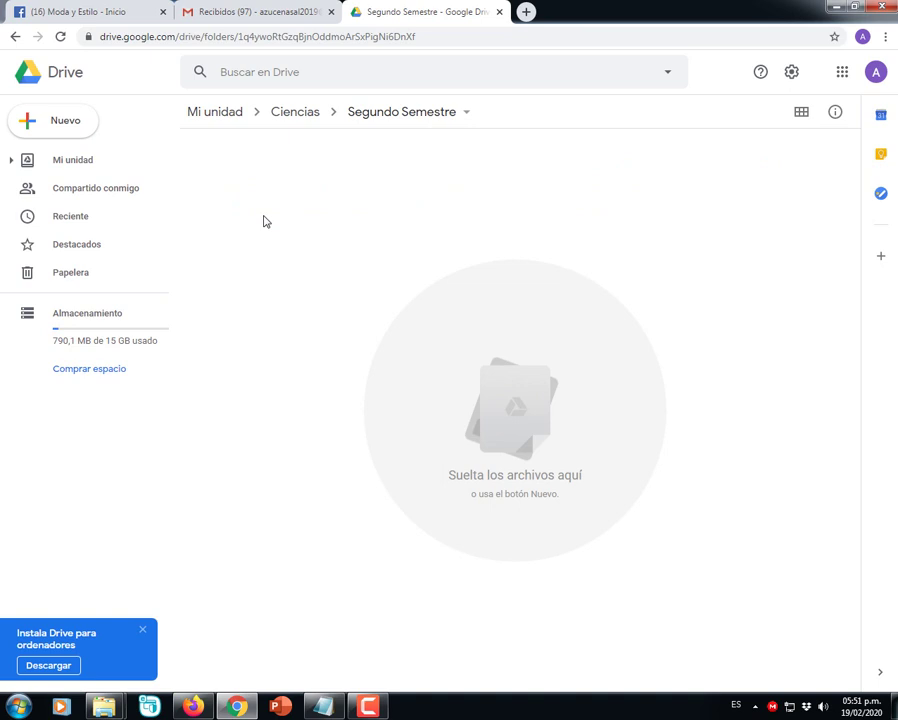
right_click(267, 247)
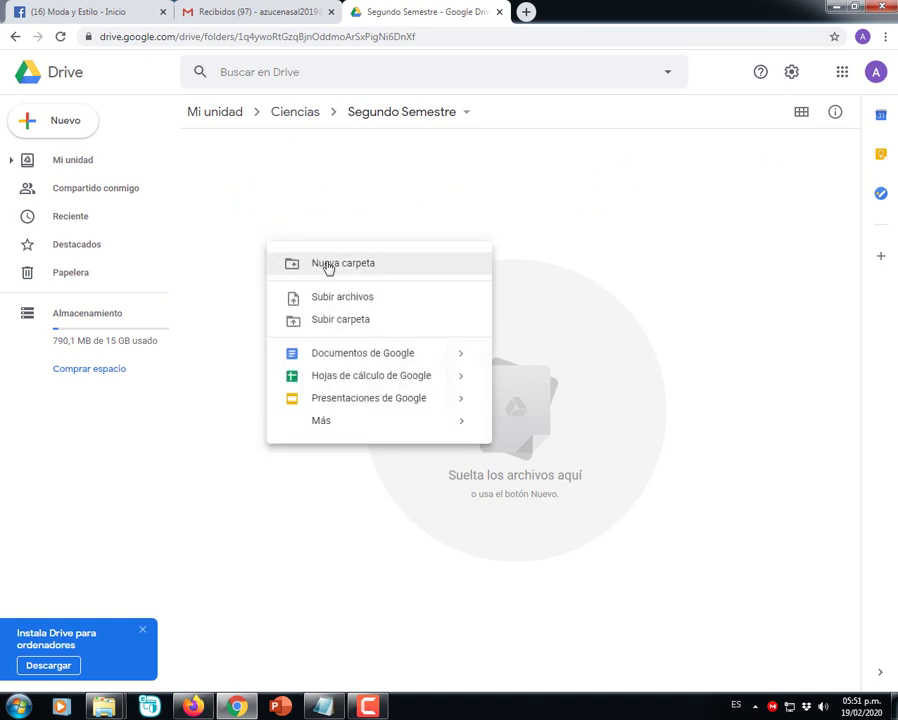
click(328, 264)
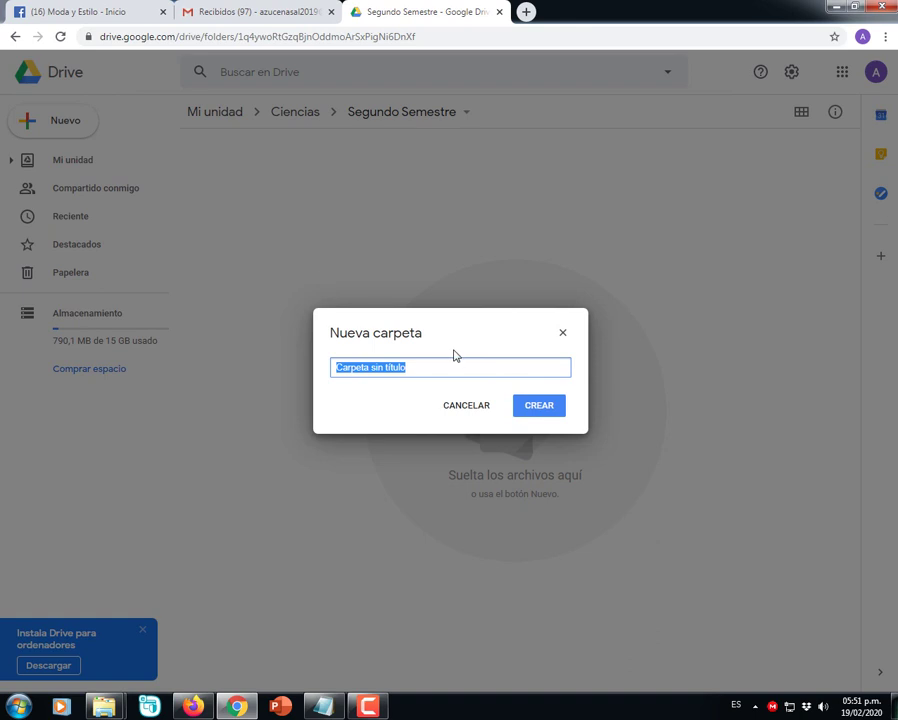
text(Hojas de)
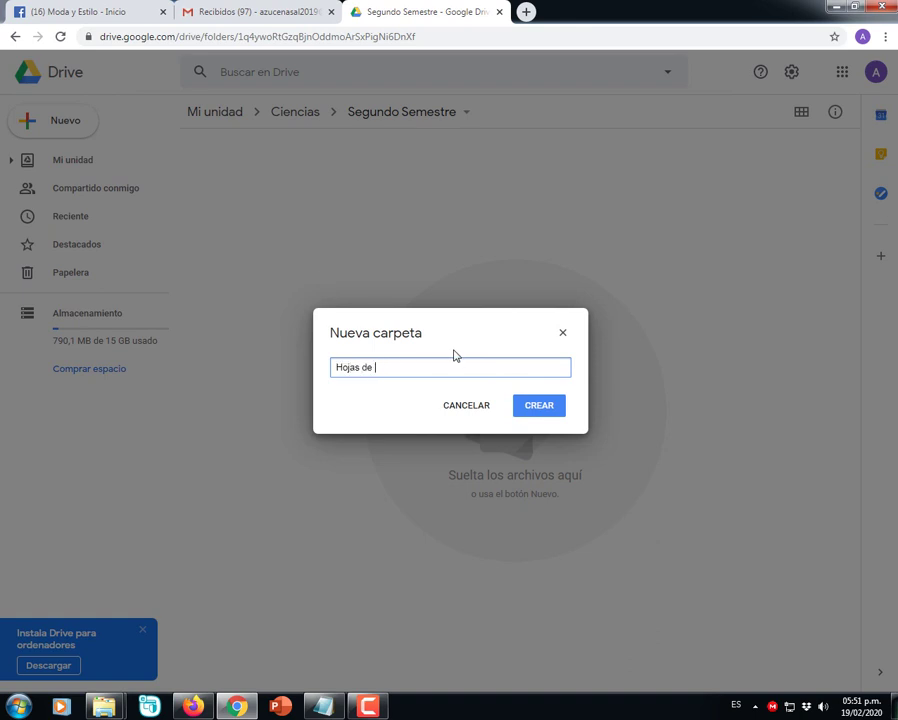
text( trabajos)
click(545, 412)
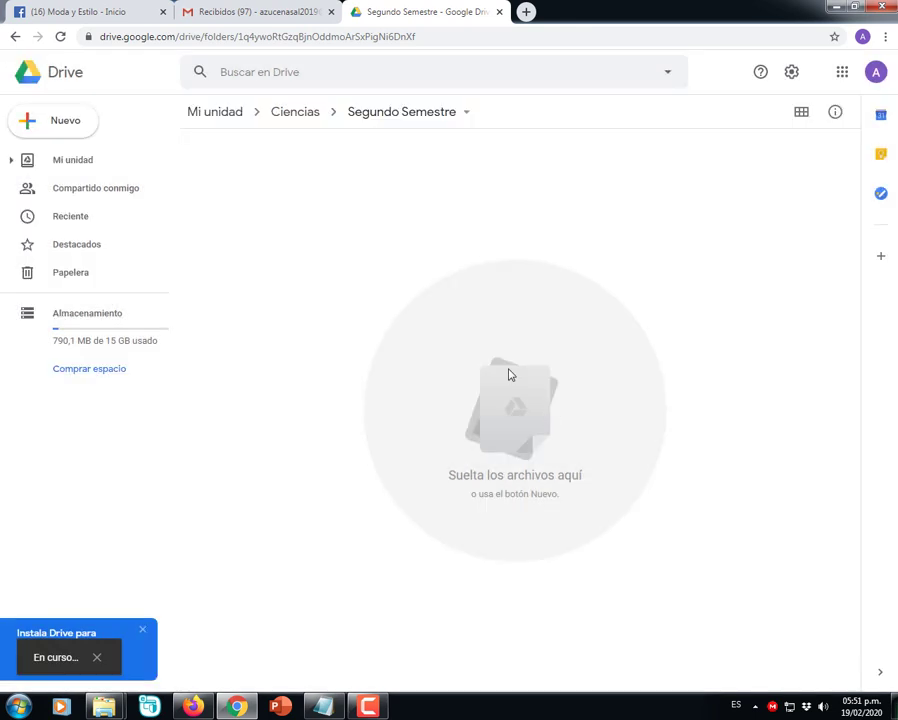
- Create 'Proyectos' and 'Evaluaciones' folders in Segundo Semestre
right_click(295, 282)
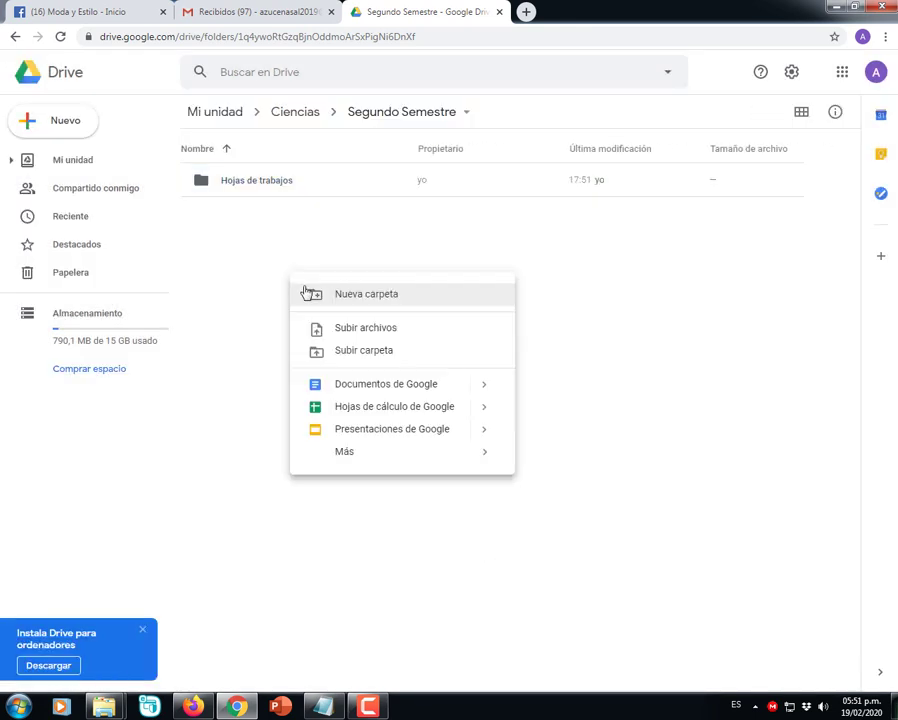
click(307, 291)
text(Proyectos)
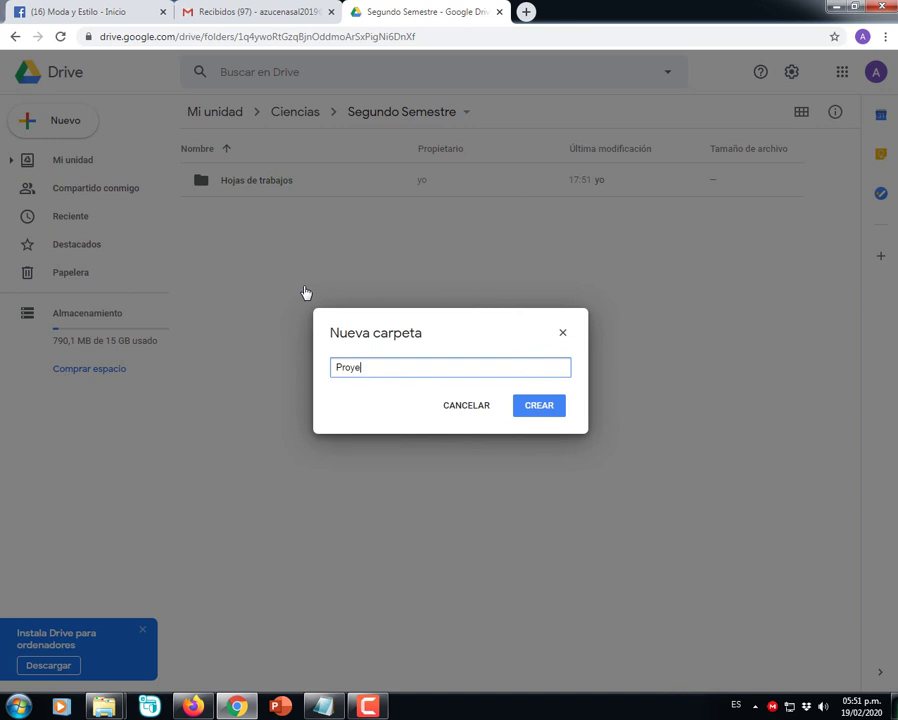
click(540, 409)
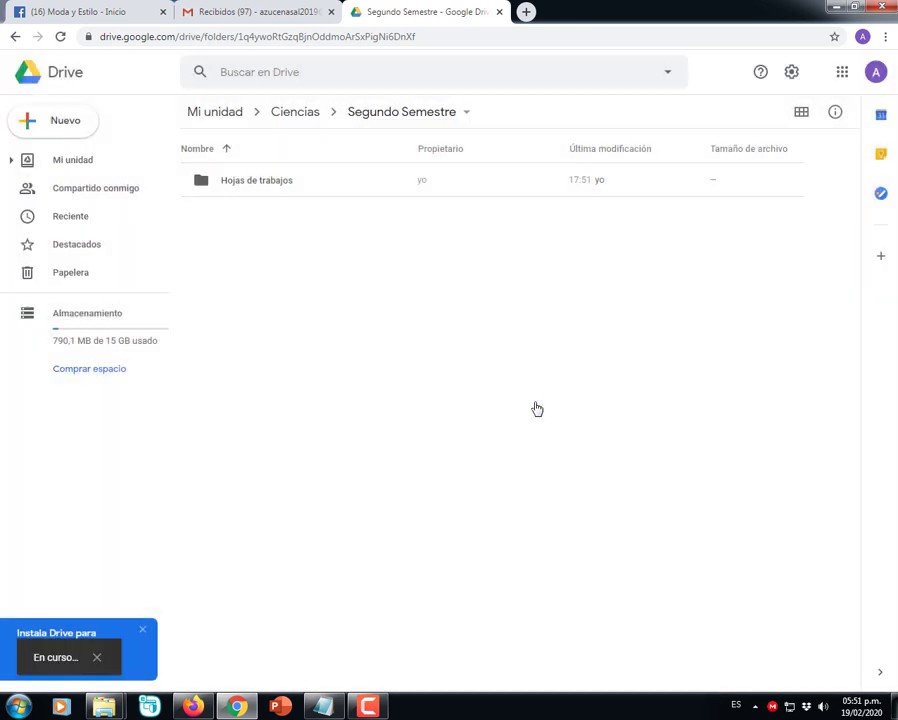
right_click(398, 370)
click(437, 393)
text(E)
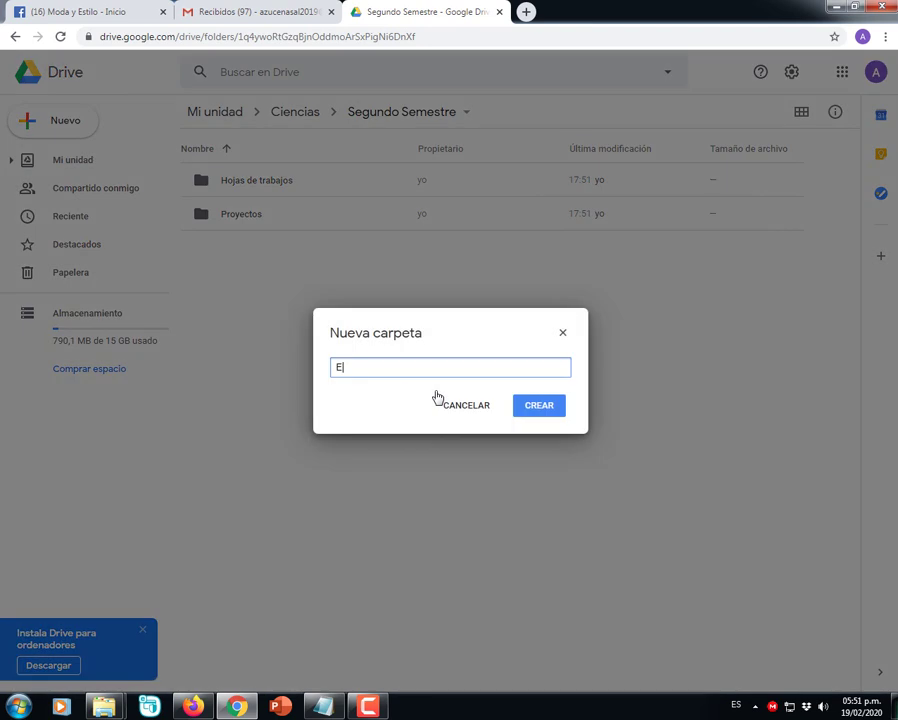
text(valuaciones)
click(545, 410)
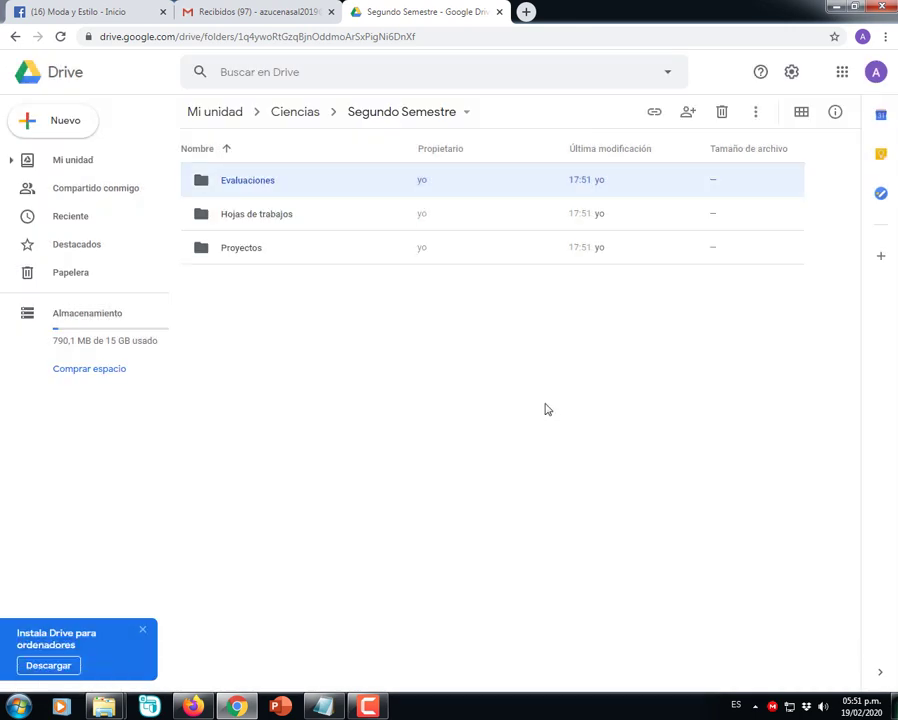
- Turn on link sharing for the Ciencias folder in Mi unidad and copy its link
click(432, 374)
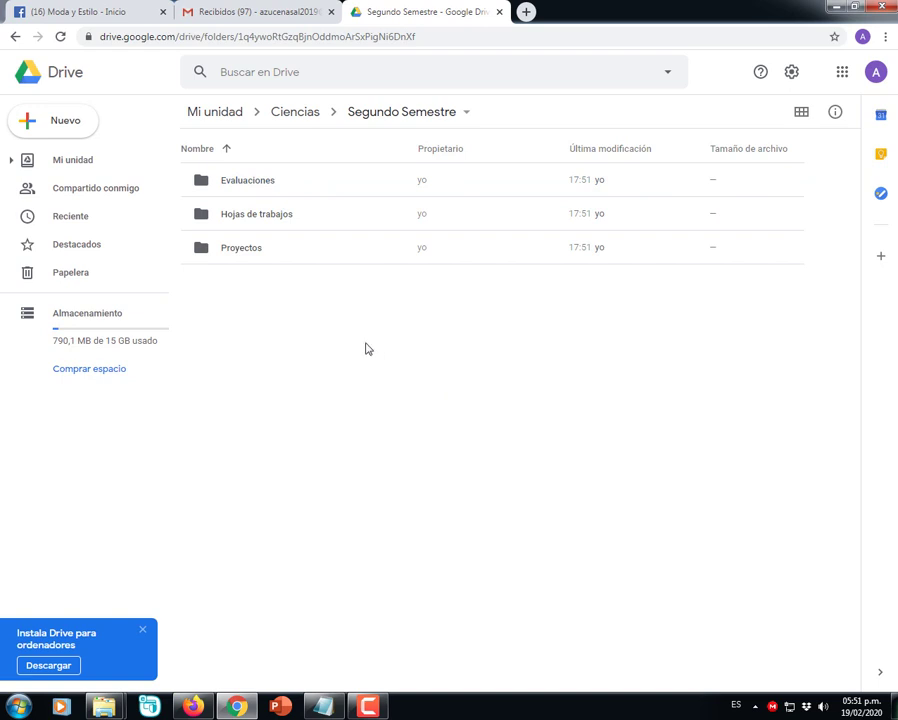
click(215, 113)
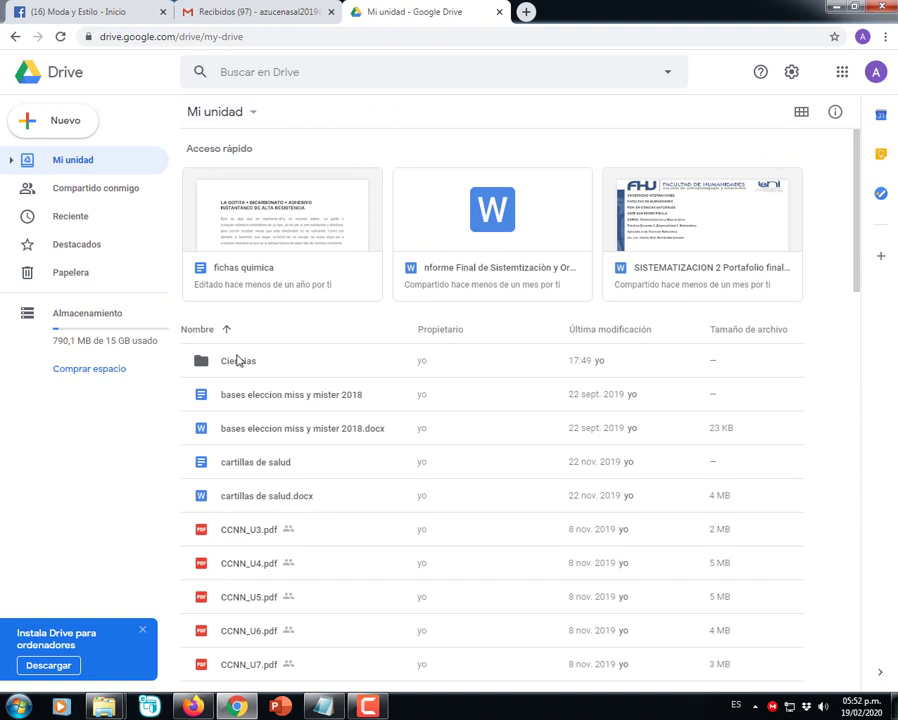
right_click(244, 364)
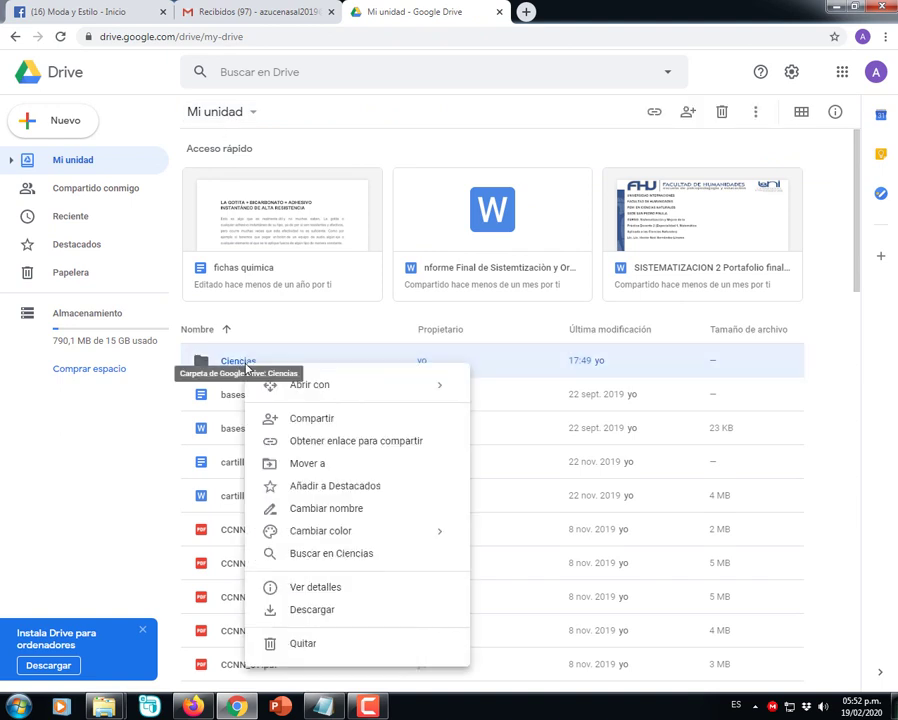
click(411, 444)
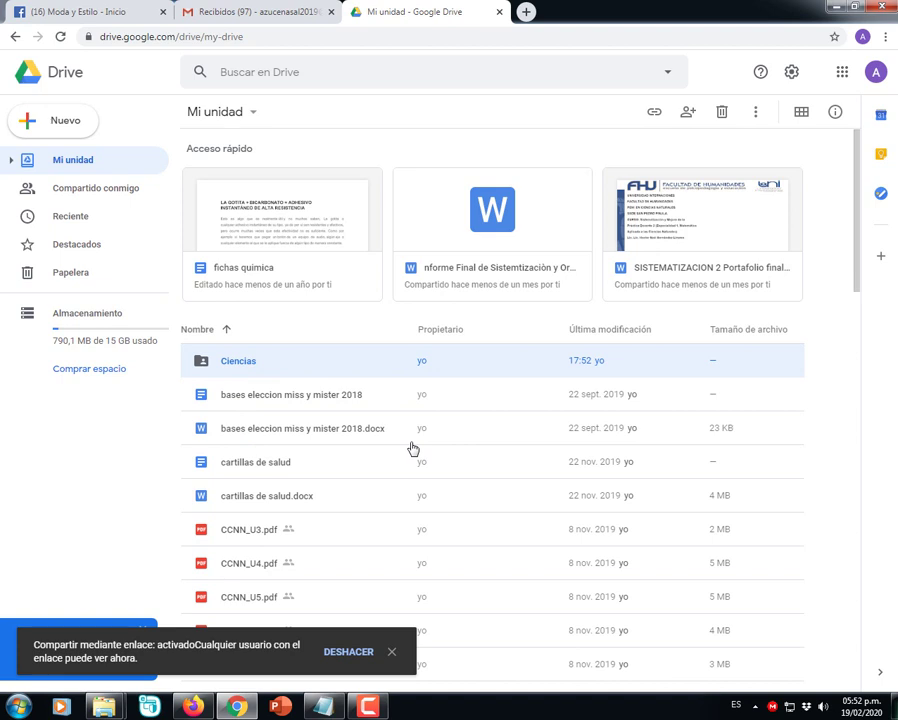
- Paste the Ciencias share link into a new Notepad window
key(super+r)
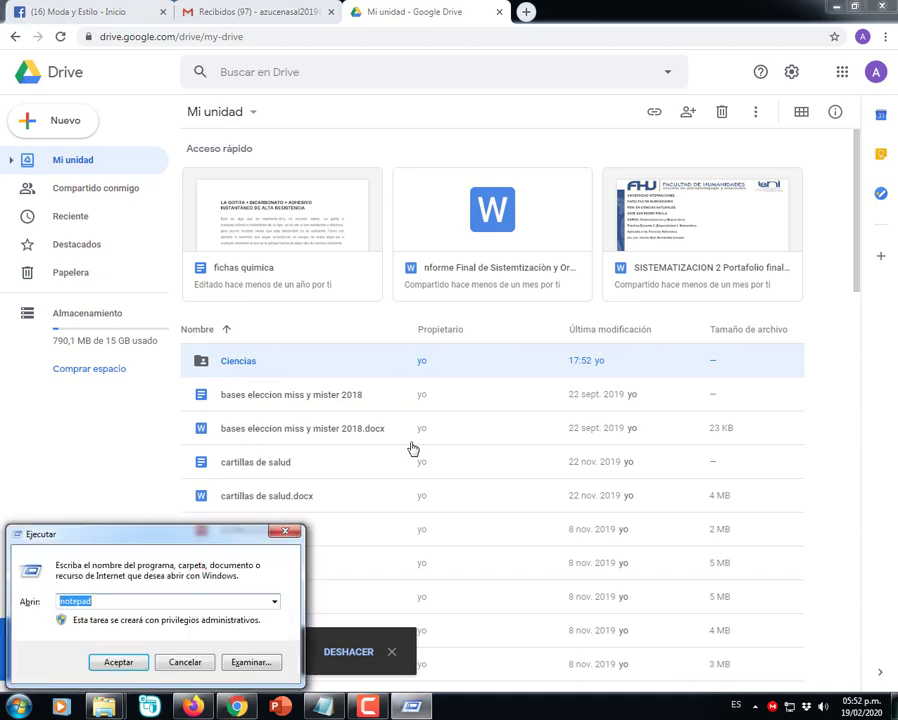
key(Return)
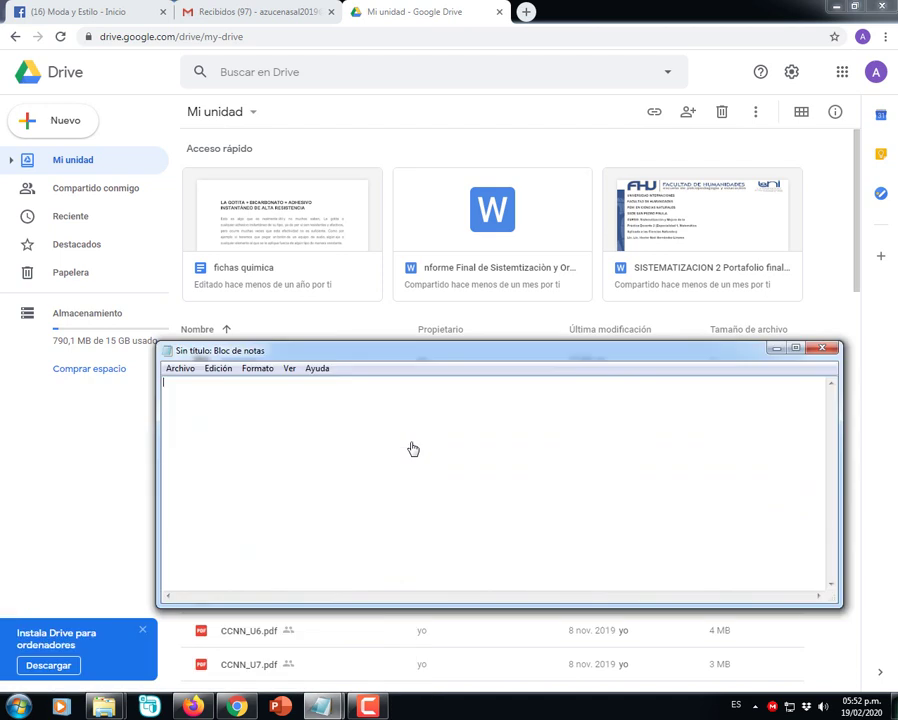
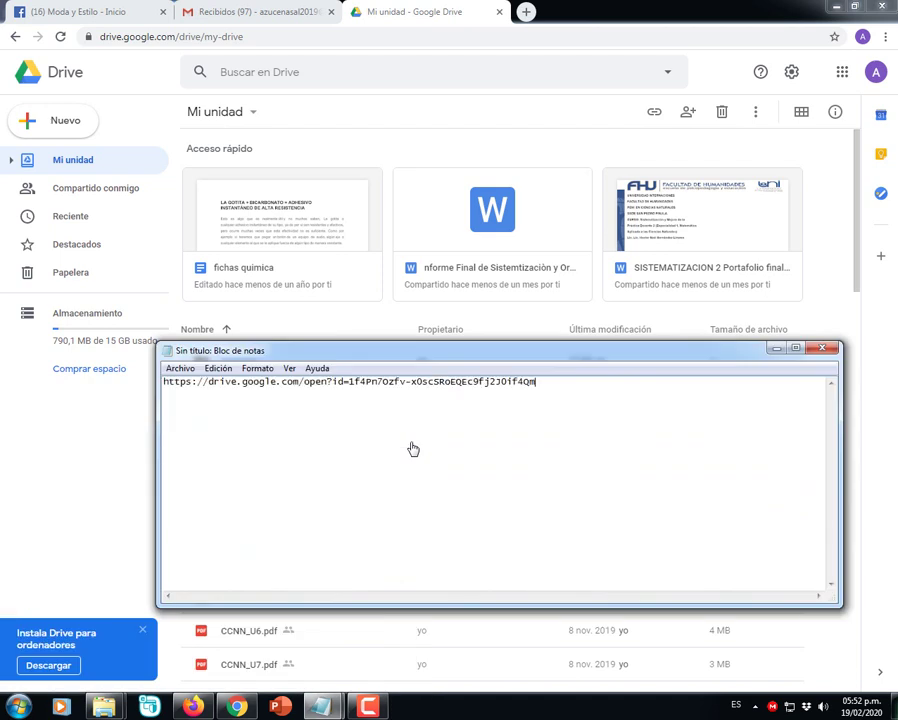